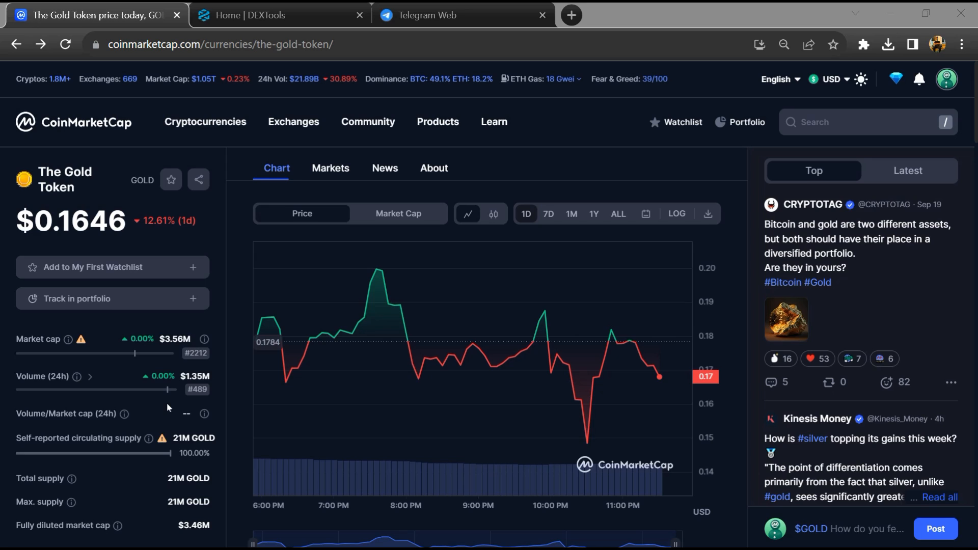
Toggle the GOLD sentiment comment between Bullish and Bearish several times
click(167, 402)
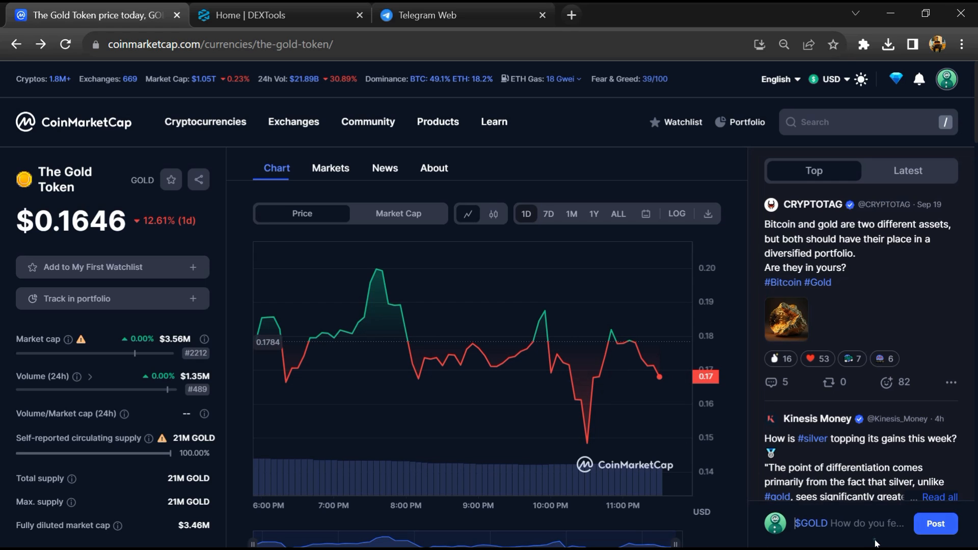
click(849, 529)
click(794, 525)
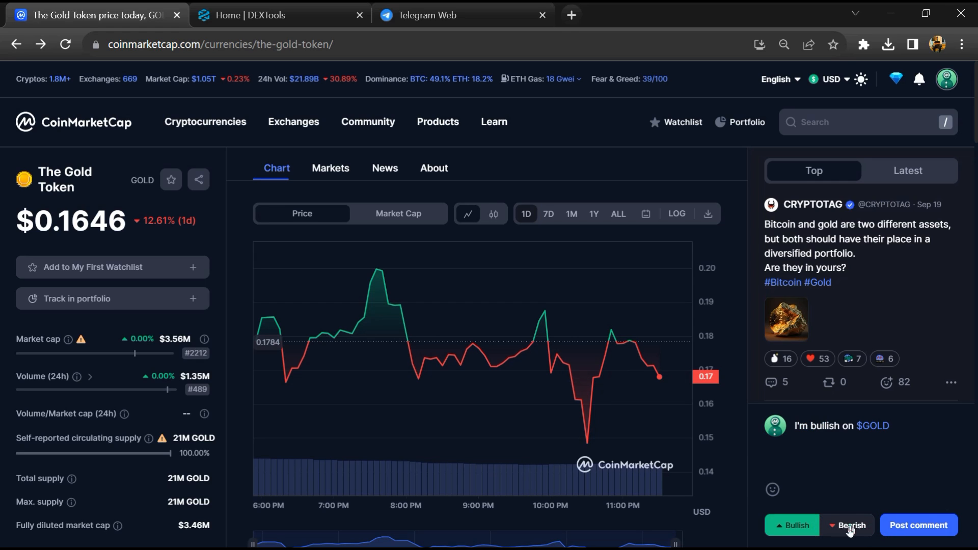
click(851, 530)
click(783, 531)
click(851, 526)
scroll(867, 291, down, 5)
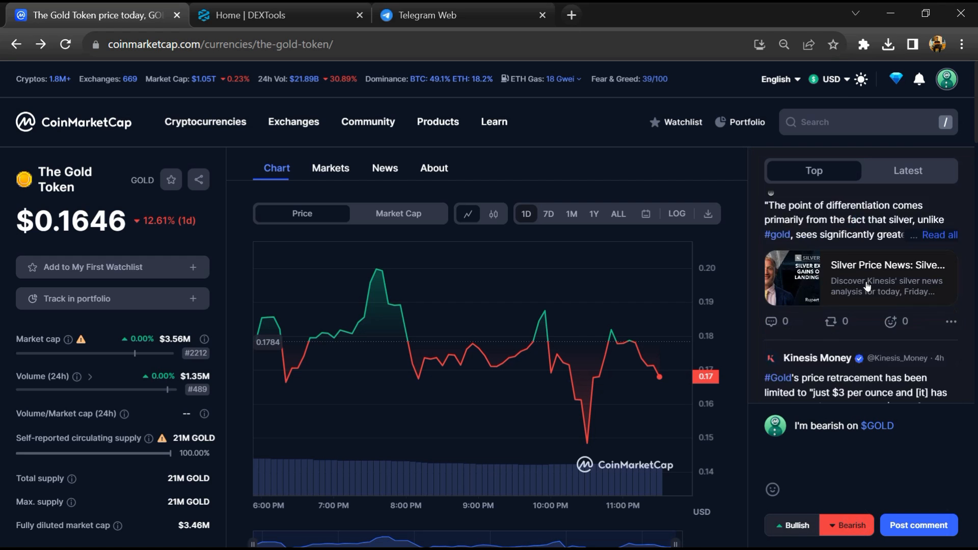
scroll(867, 285, down, 3)
scroll(867, 286, down, 3)
scroll(867, 286, down, 3)
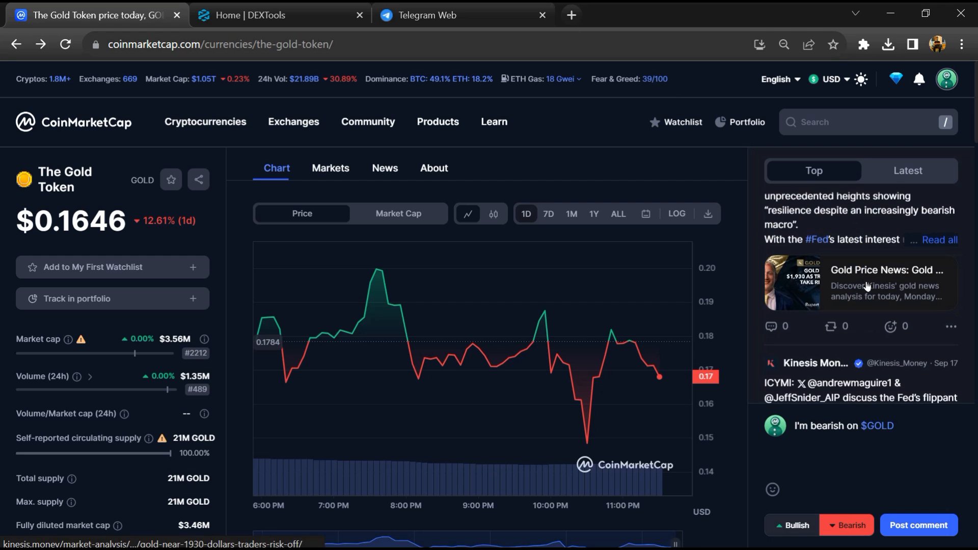
Flip the community feed between Latest and Top posts repeatedly
click(894, 173)
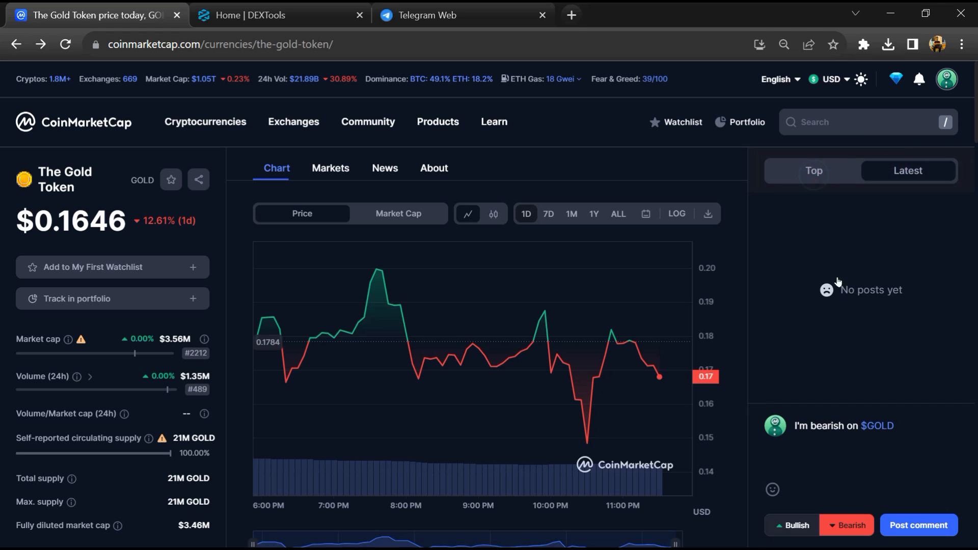
click(814, 170)
scroll(839, 302, down, 4)
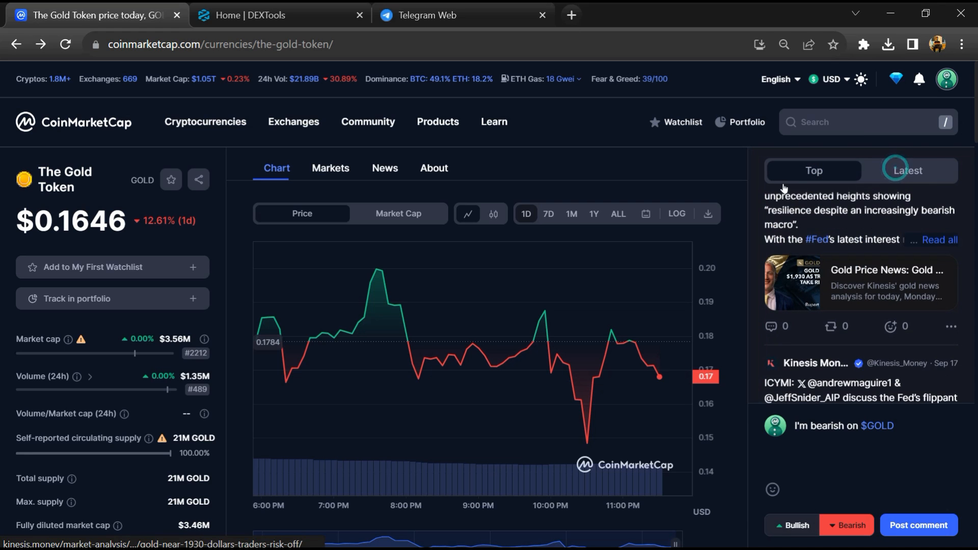
click(894, 174)
click(815, 170)
scroll(840, 305, down, 4)
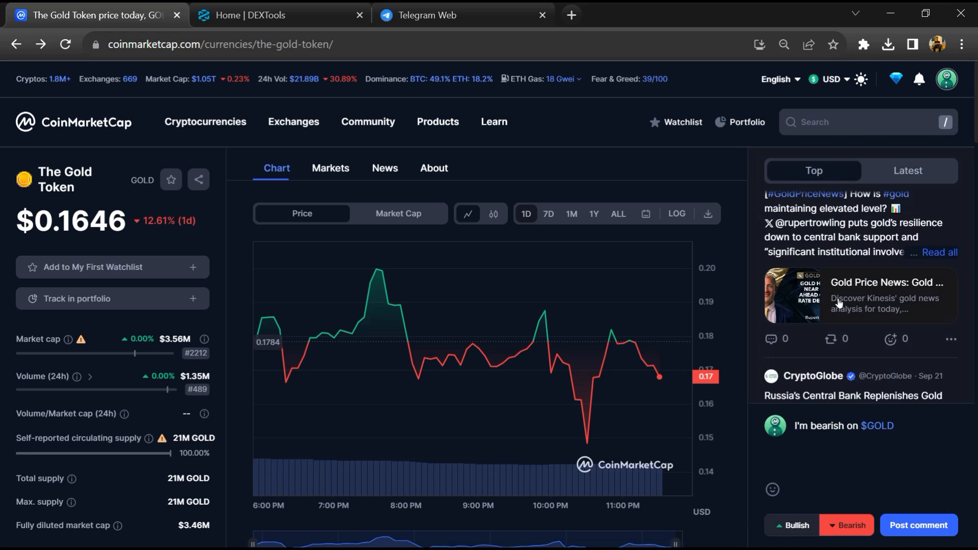
click(894, 174)
click(814, 175)
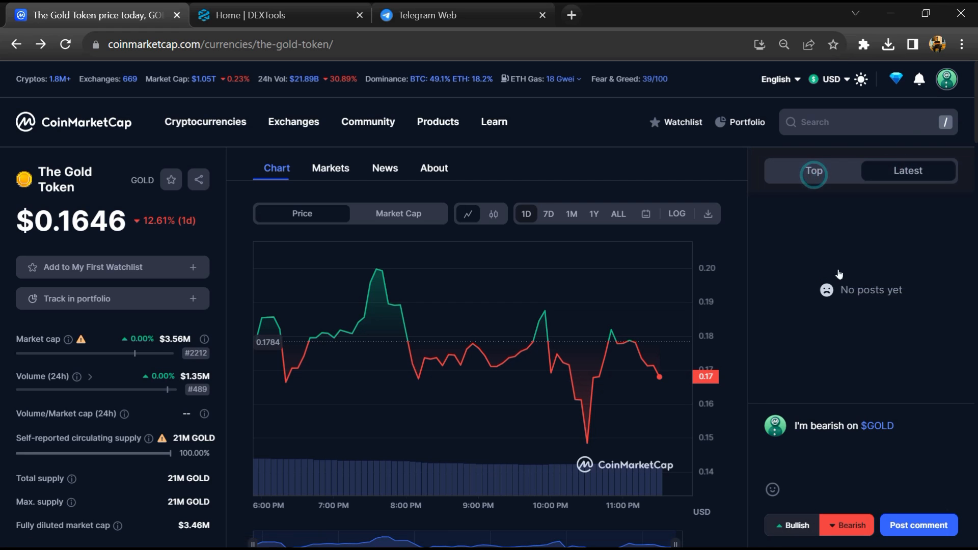
scroll(839, 306, down, 5)
scroll(840, 309, down, 5)
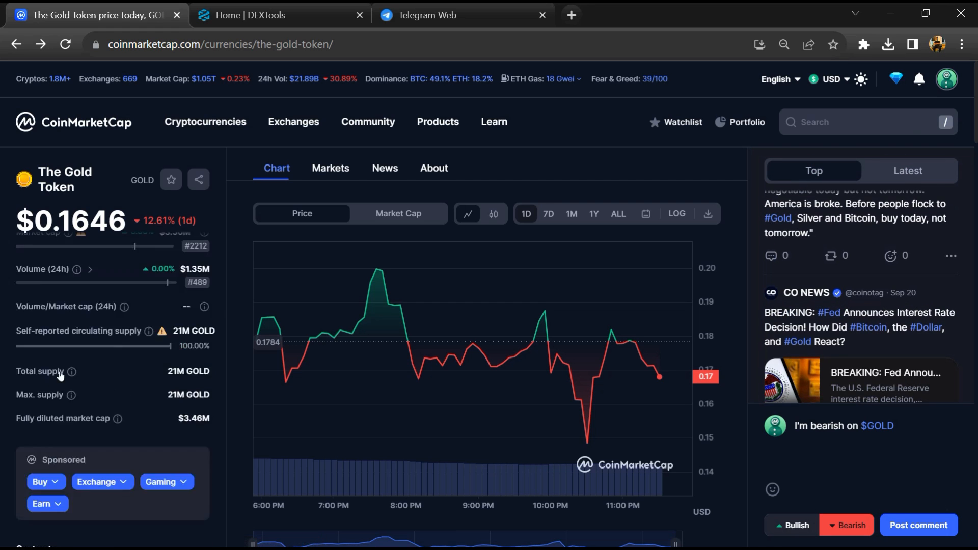
scroll(115, 383, down, 5)
scroll(150, 385, down, 3)
scroll(150, 384, up, 2)
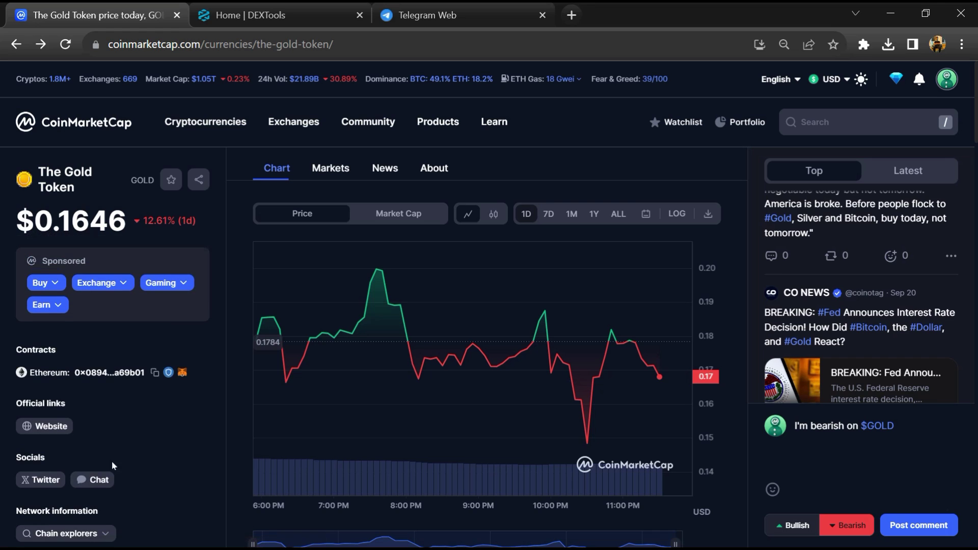
Follow the token's Telegram chat link, copy the GoldCoinETH handle and search it in Telegram Web
click(101, 485)
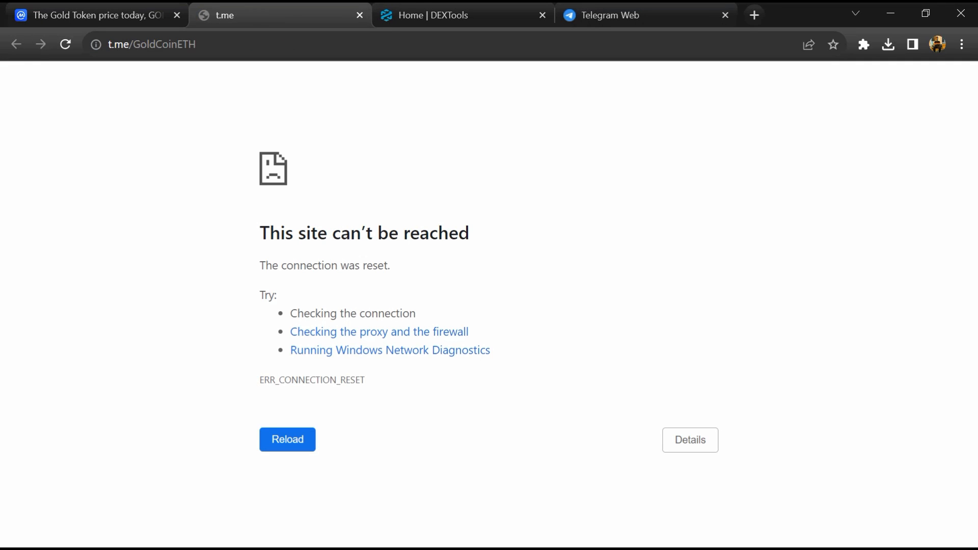
double_click(173, 43)
key(ctrl+c)
click(610, 15)
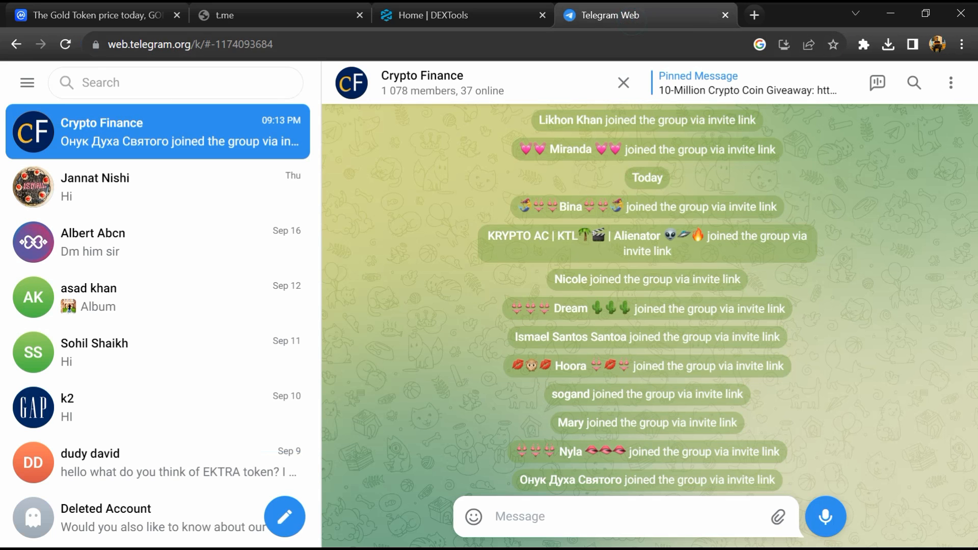
click(176, 83)
key(ctrl+v)
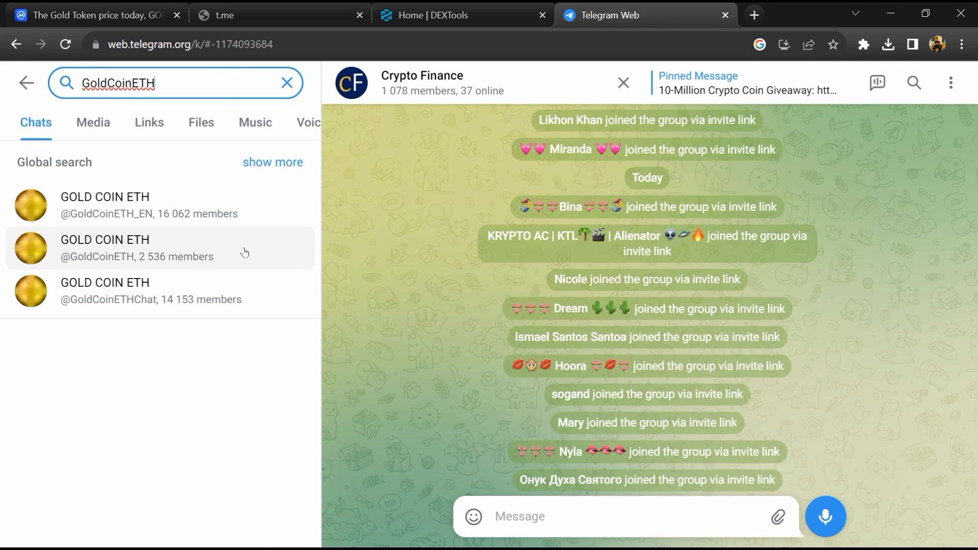
click(245, 252)
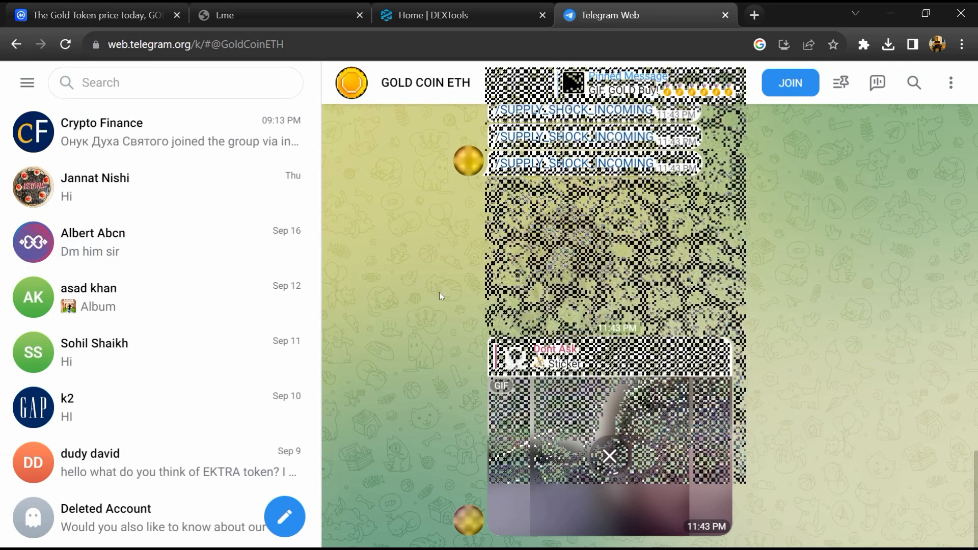
click(914, 82)
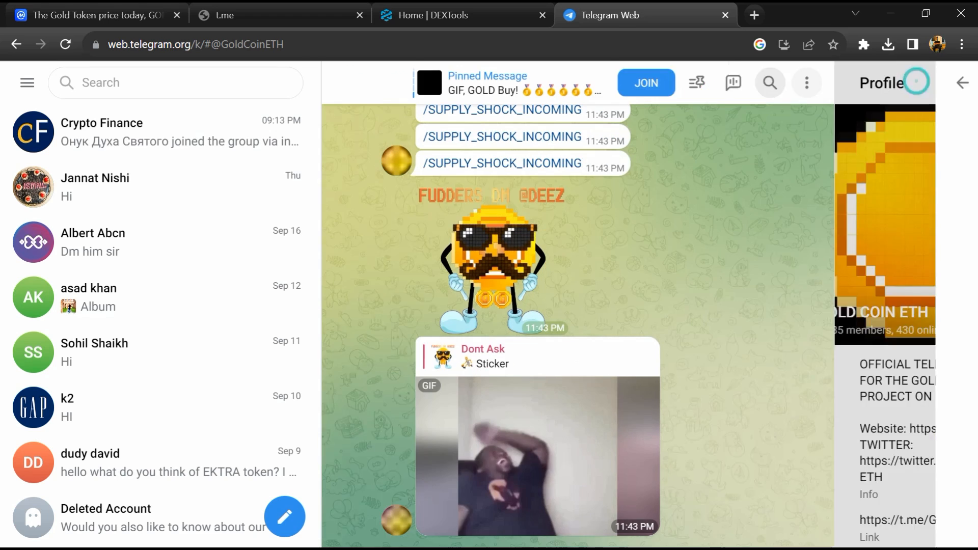
text(scam)
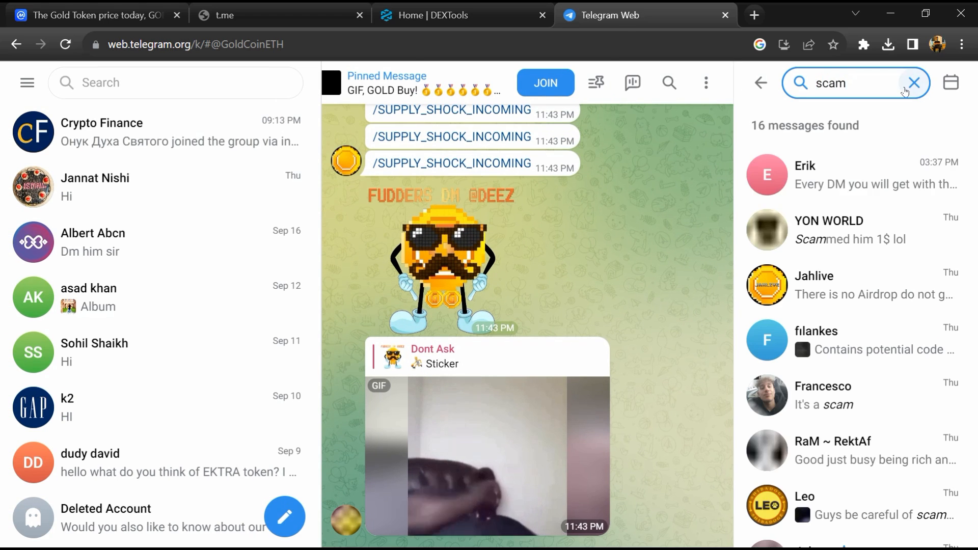
click(849, 174)
click(827, 251)
scroll(828, 251, down, 2)
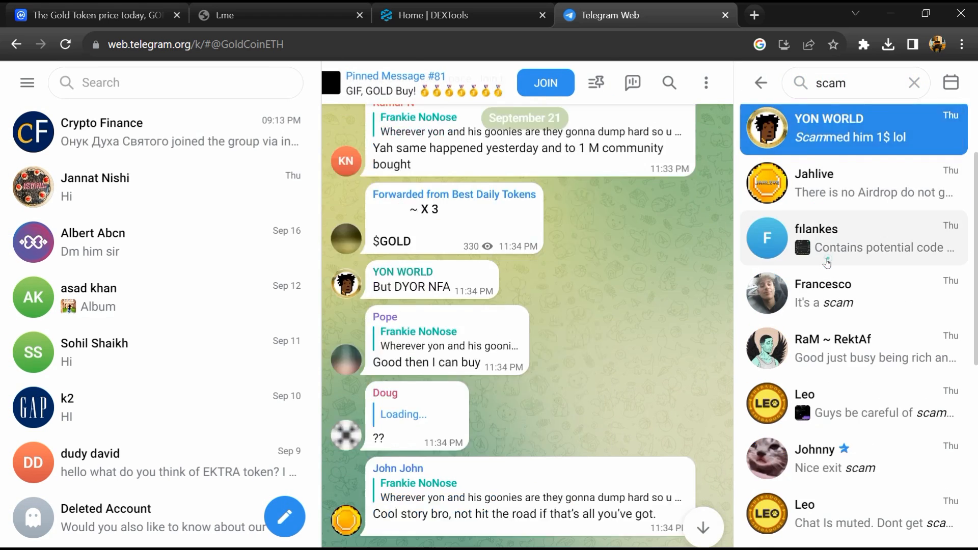
scroll(826, 251, down, 2)
click(827, 260)
scroll(827, 263, down, 3)
click(827, 283)
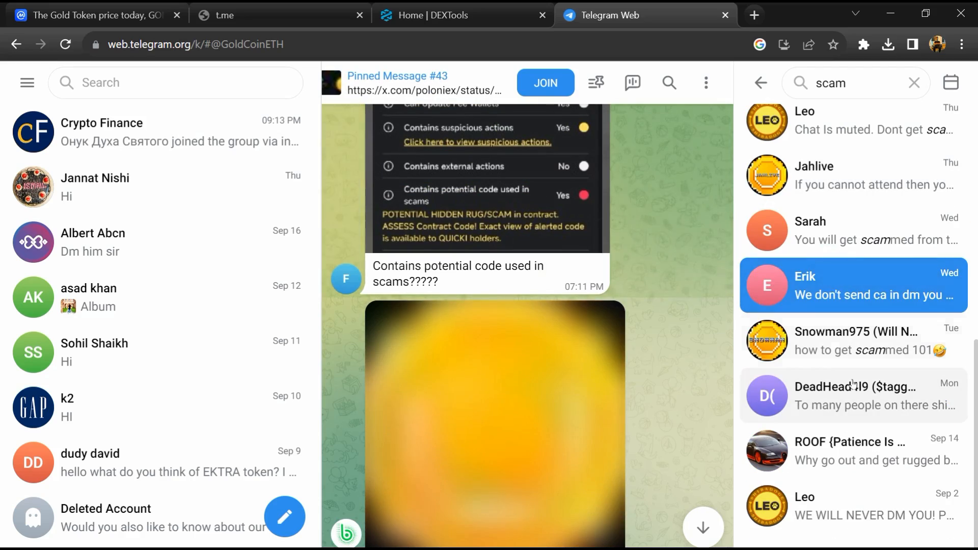
click(826, 383)
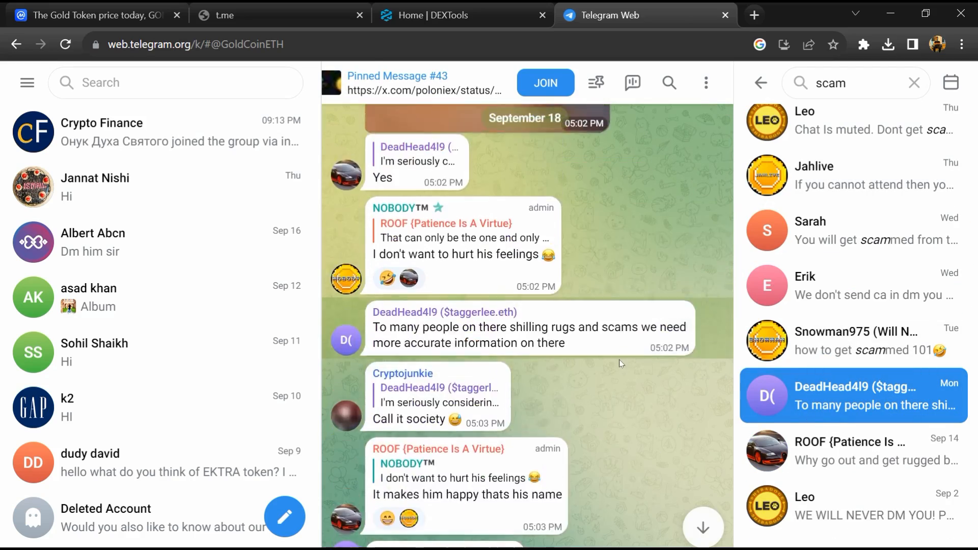
scroll(621, 359, down, 10)
scroll(627, 367, down, 10)
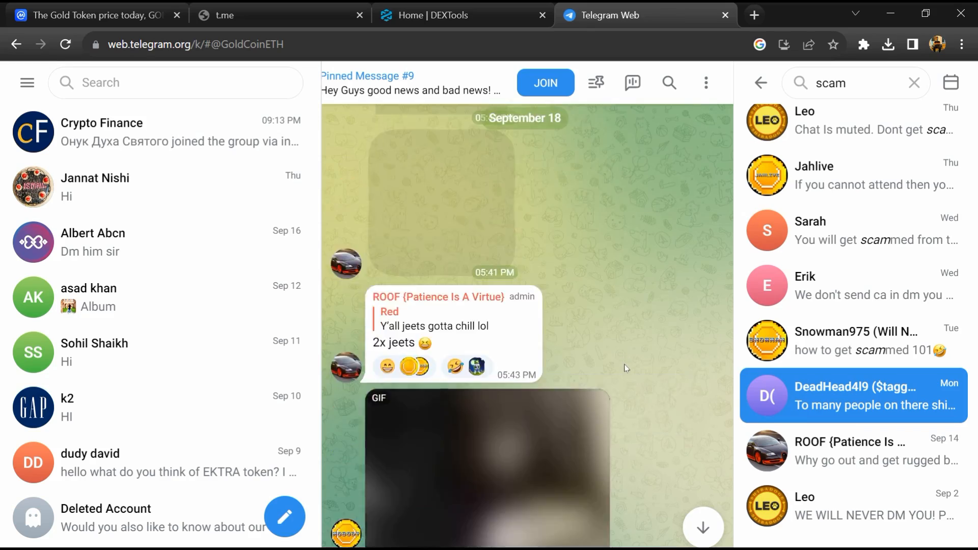
scroll(630, 371, down, 8)
scroll(631, 371, up, 8)
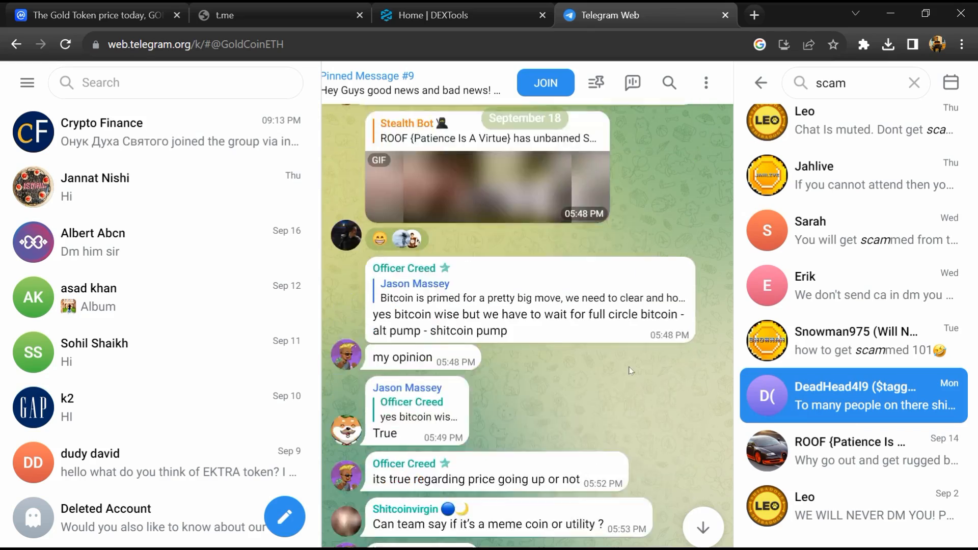
scroll(628, 375, down, 5)
scroll(628, 376, down, 8)
scroll(628, 376, down, 8)
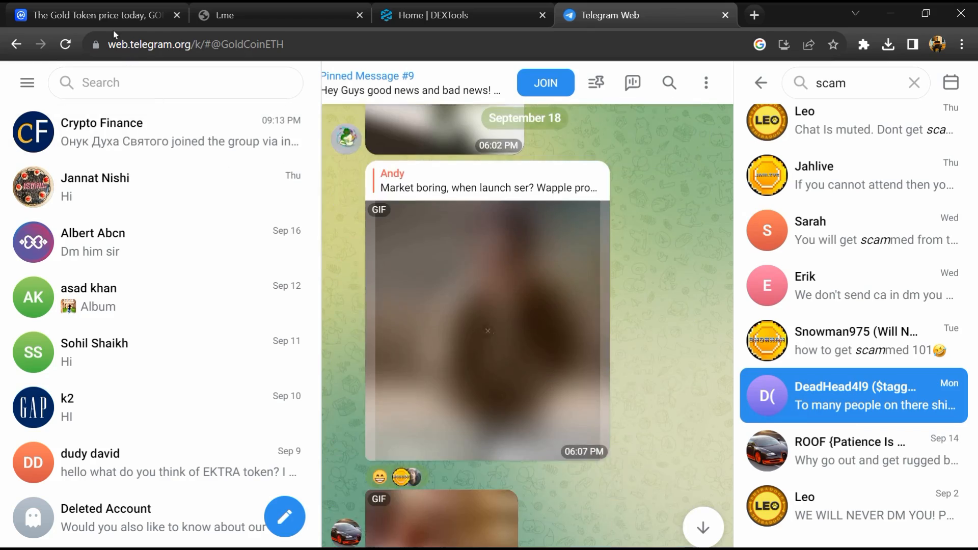
Copy The Gold Token's Ethereum contract address from CoinMarketCap and switch to DEXTools
click(99, 14)
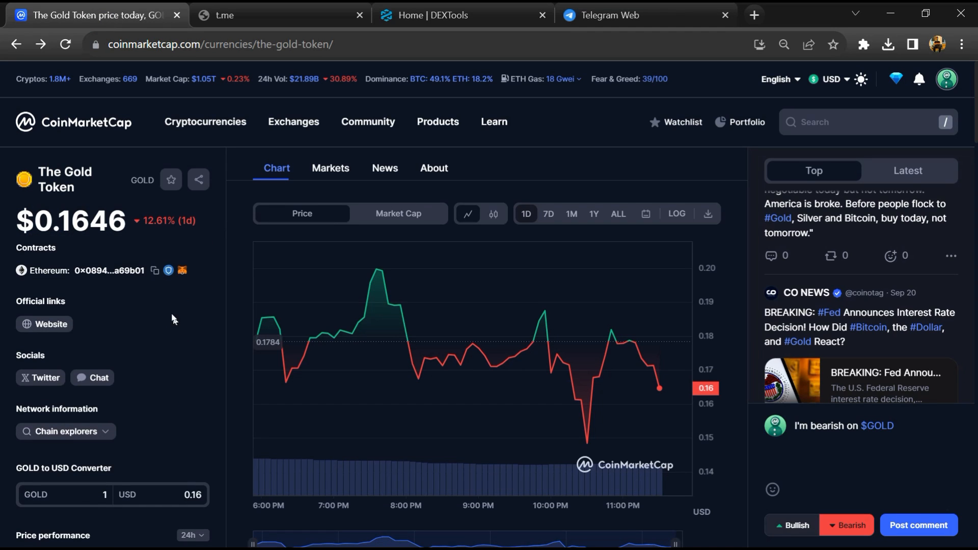
click(155, 271)
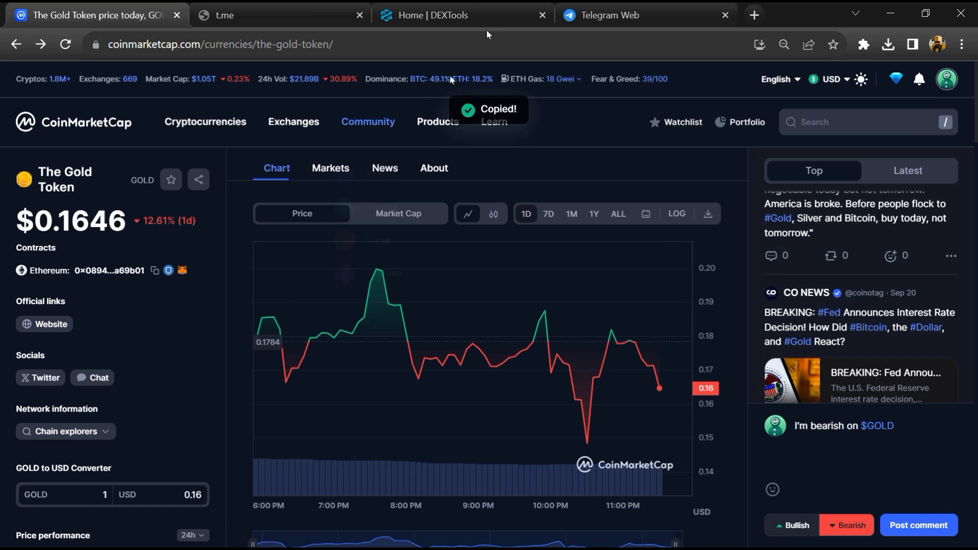
click(436, 14)
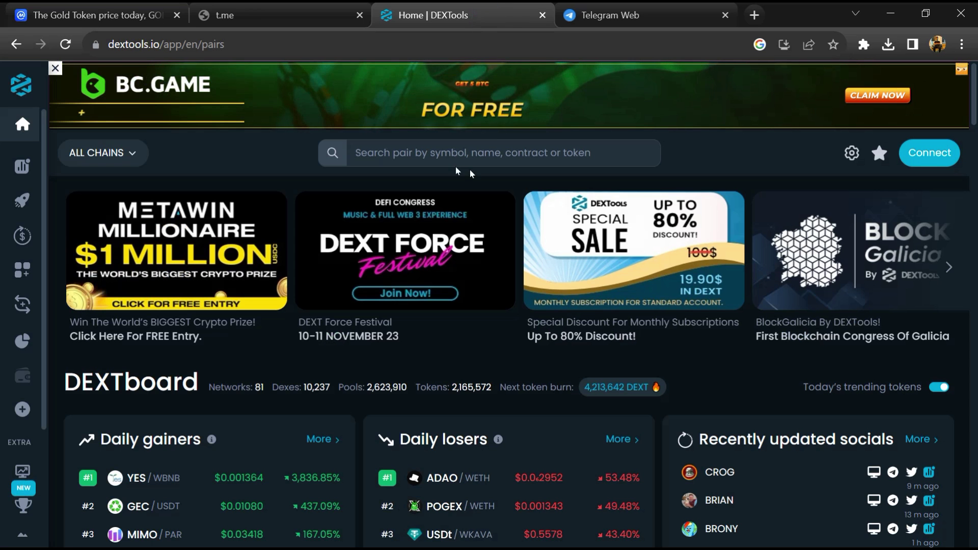
Paste the contract address into DEXTools search to reach the GOLD/WETH pair page
click(515, 151)
right_click(470, 84)
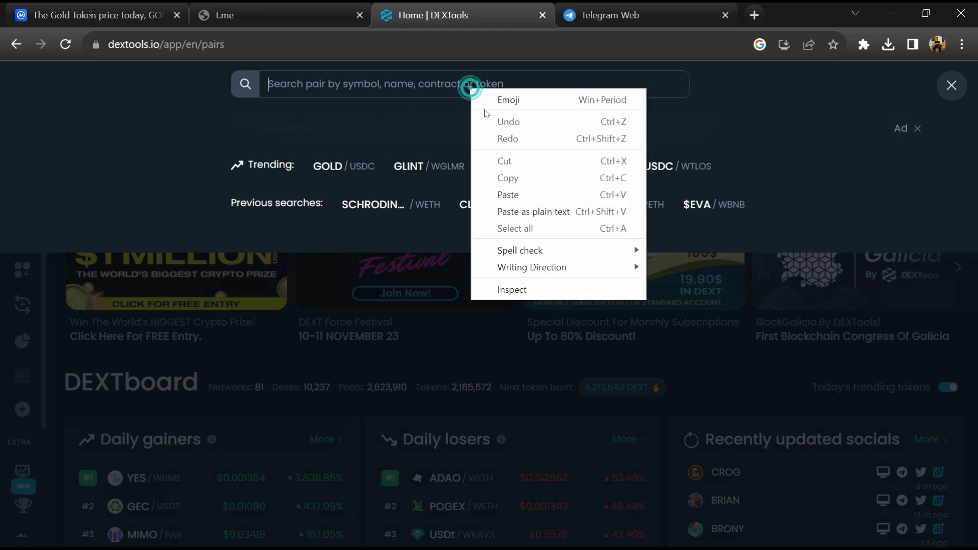
click(528, 195)
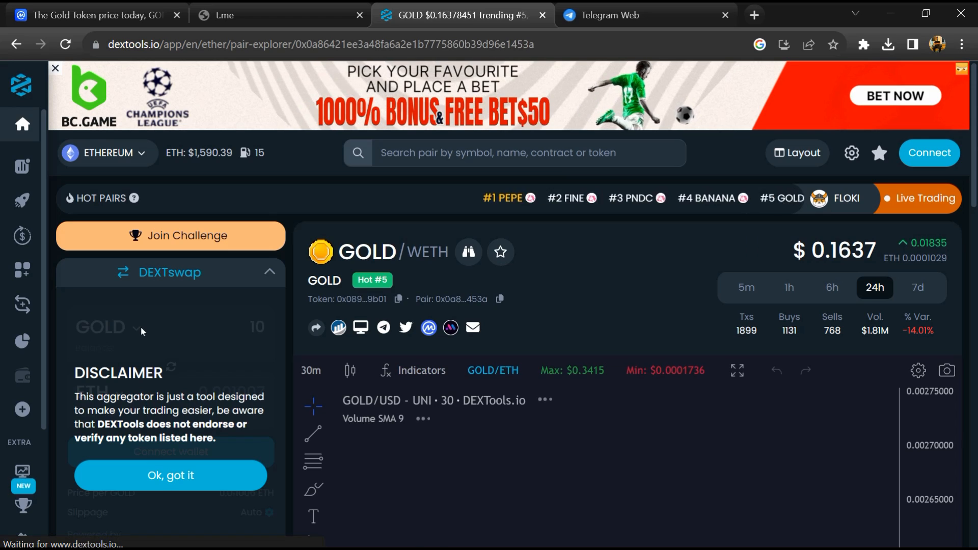
scroll(142, 326, down, 5)
scroll(144, 337, down, 5)
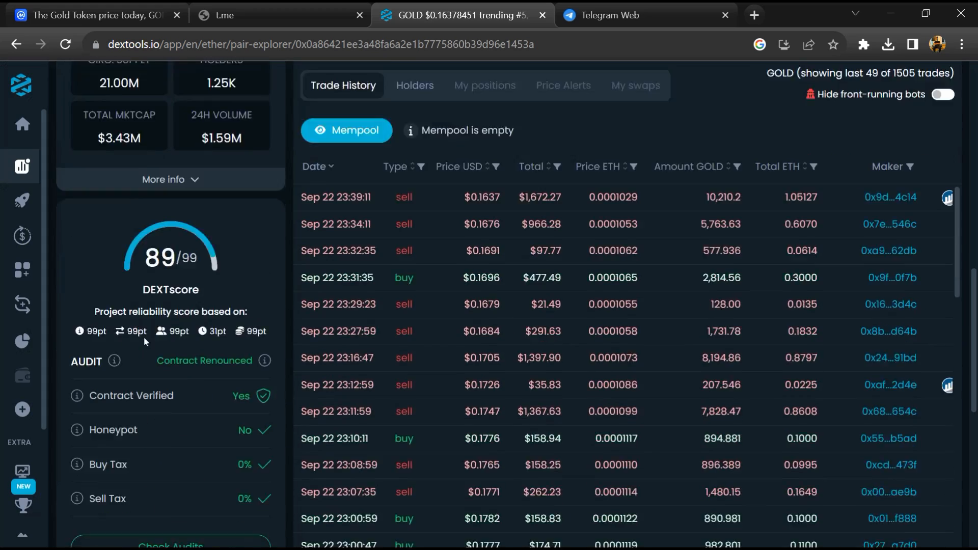
scroll(143, 338, down, 3)
drag(71, 372, 119, 407)
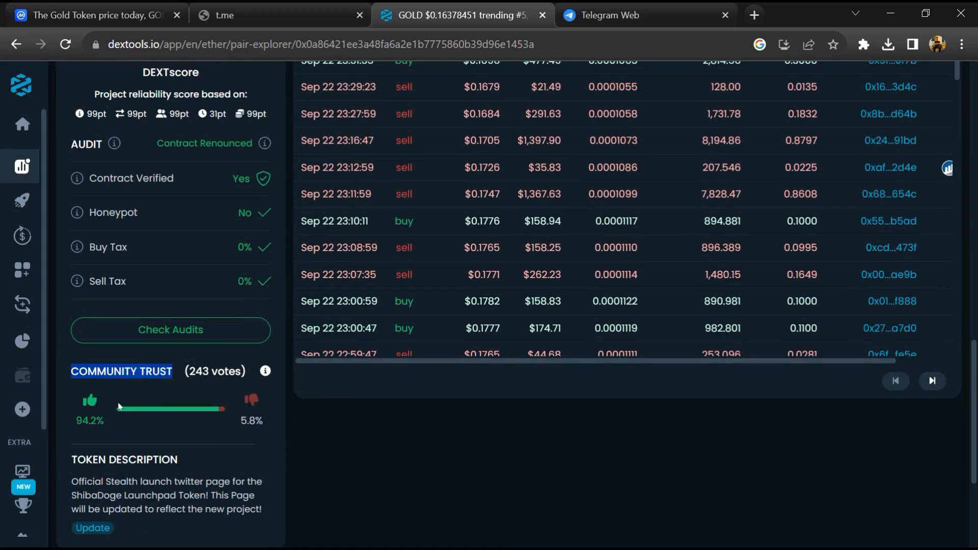
double_click(88, 421)
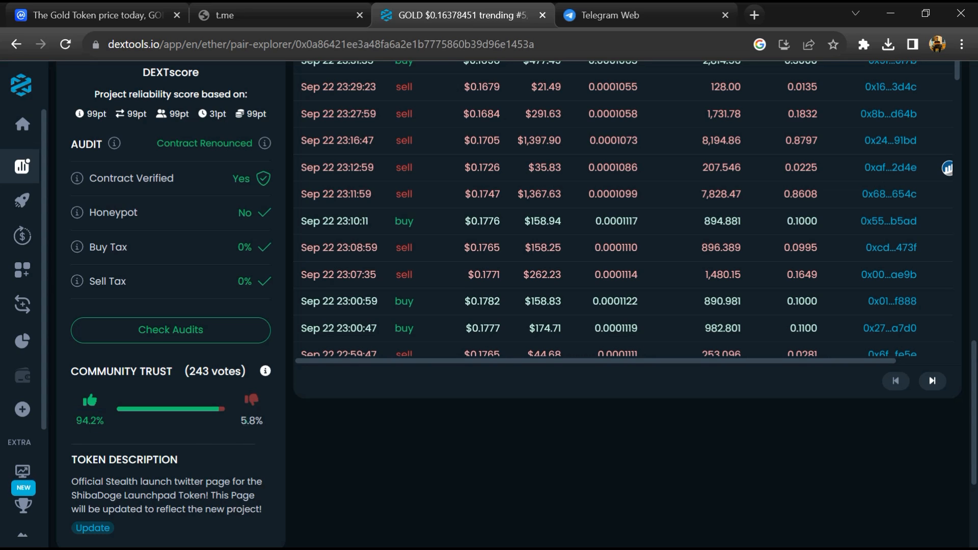
double_click(249, 420)
click(170, 330)
scroll(794, 285, down, 4)
scroll(794, 285, down, 4)
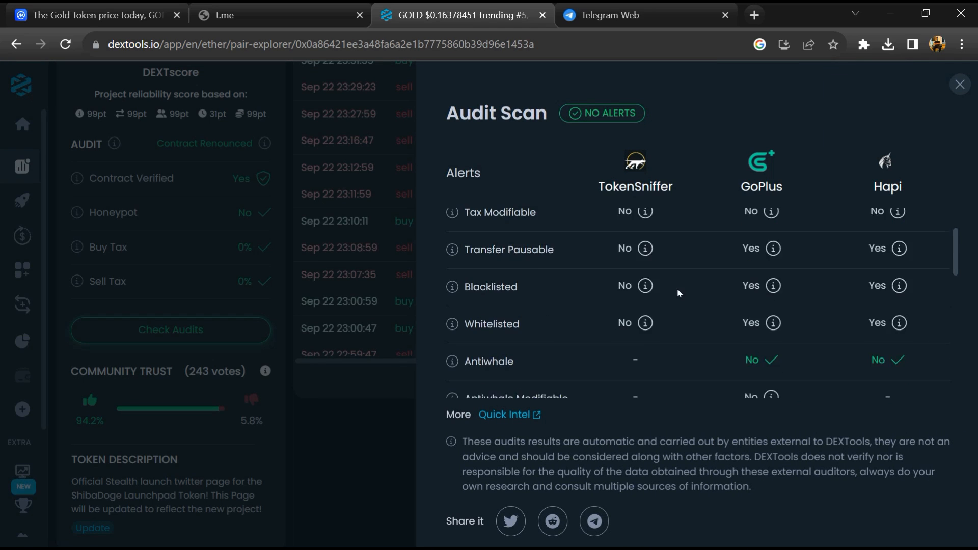
scroll(796, 285, down, 4)
scroll(764, 278, up, 4)
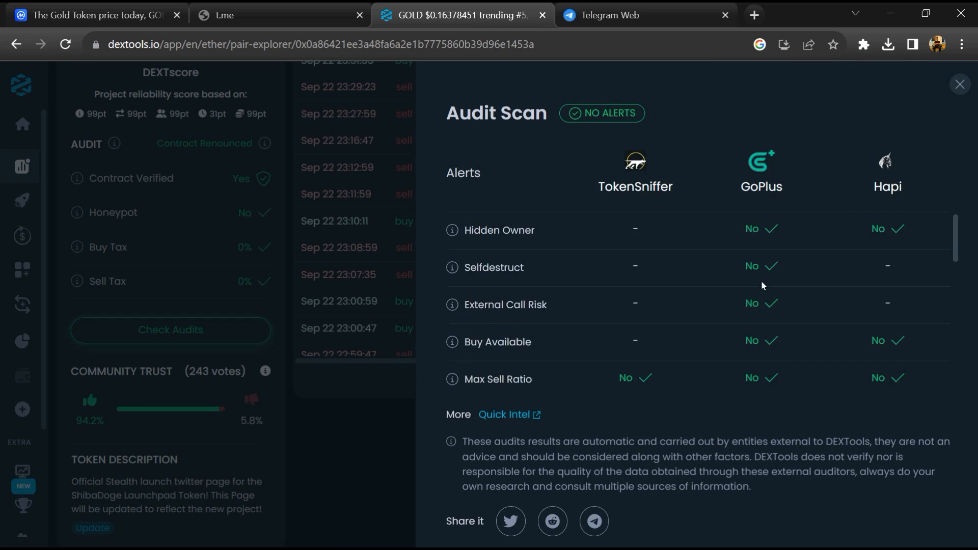
scroll(765, 278, up, 4)
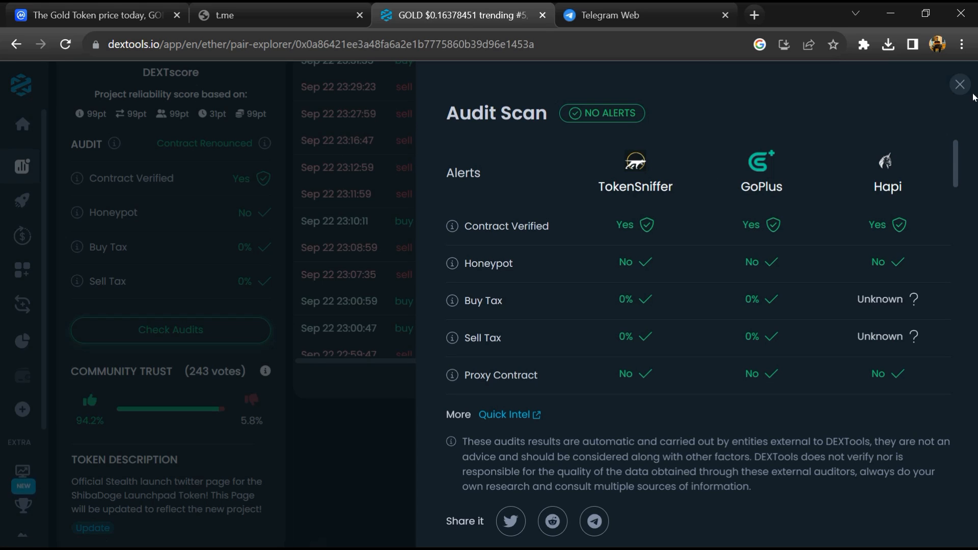
click(960, 85)
scroll(583, 255, down, 5)
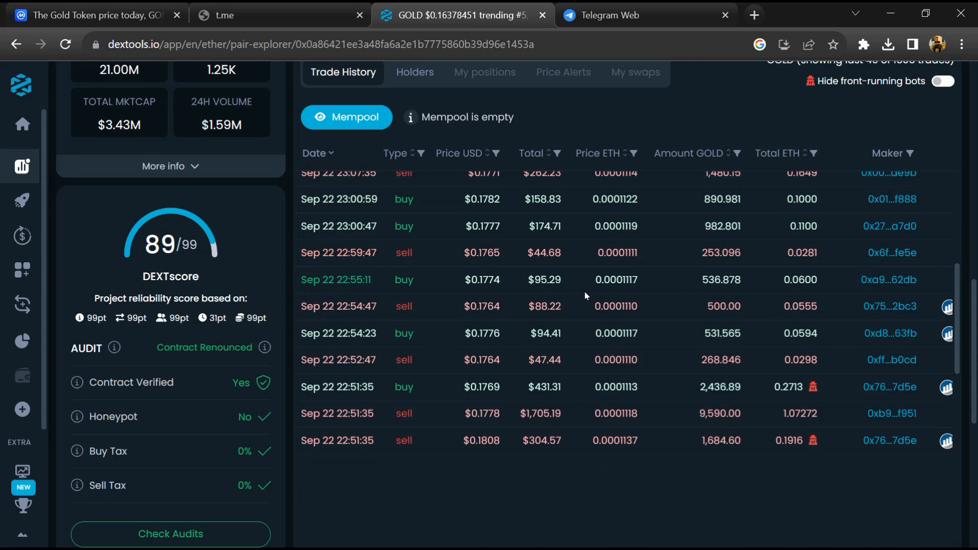
scroll(583, 253, down, 5)
scroll(583, 254, down, 5)
scroll(584, 306, down, 3)
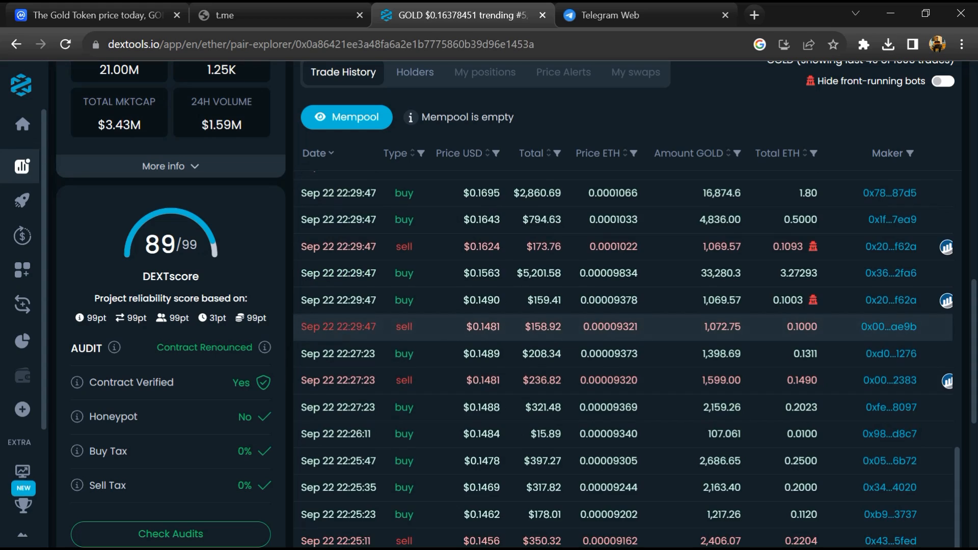
scroll(583, 306, up, 5)
scroll(583, 306, up, 3)
scroll(587, 301, down, 5)
scroll(587, 302, down, 2)
scroll(587, 302, up, 8)
scroll(587, 302, down, 5)
scroll(587, 302, down, 3)
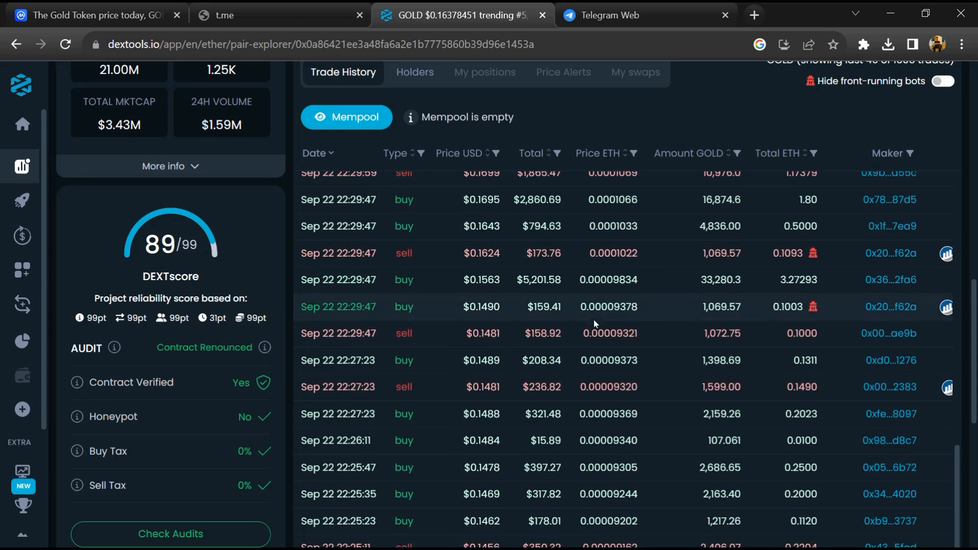
scroll(598, 329, down, 3)
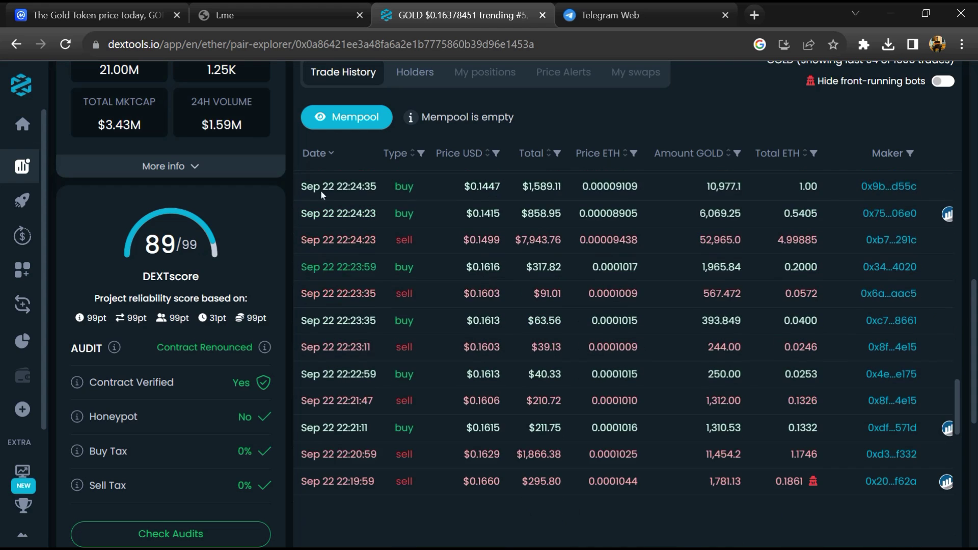
Return to The Gold Token on CoinMarketCap and show its Markets table at full width
click(91, 14)
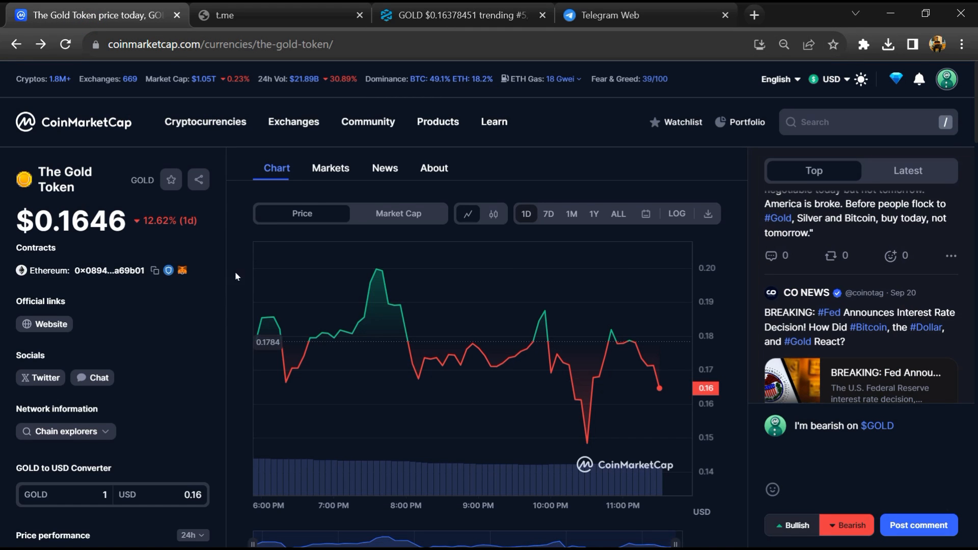
click(330, 168)
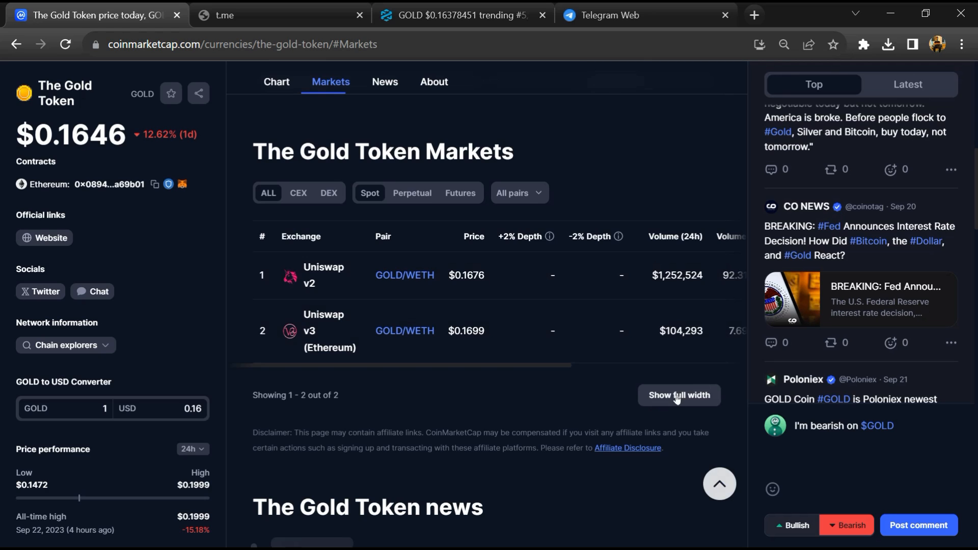
click(677, 395)
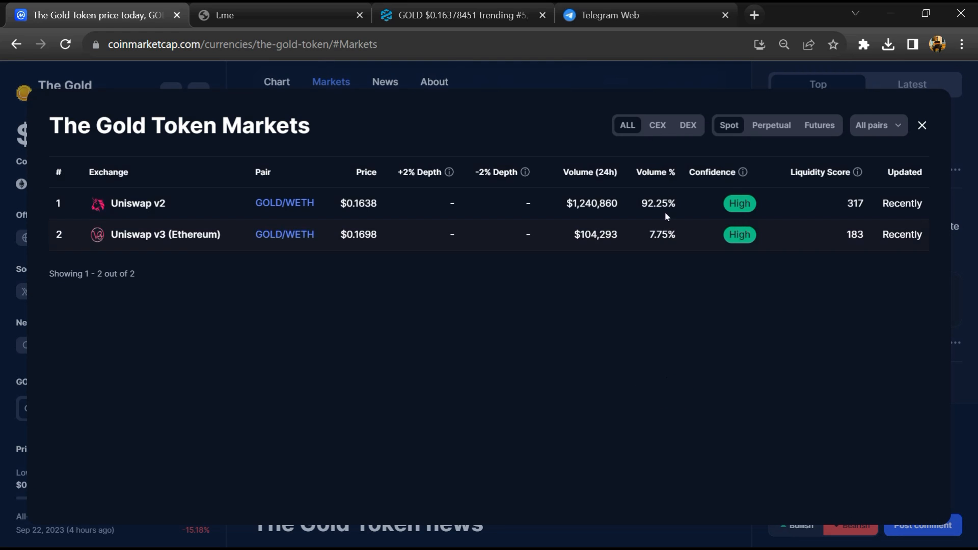
Filter the markets by CEX, DEX and All, check the pairs filter, then close the expanded table
click(657, 128)
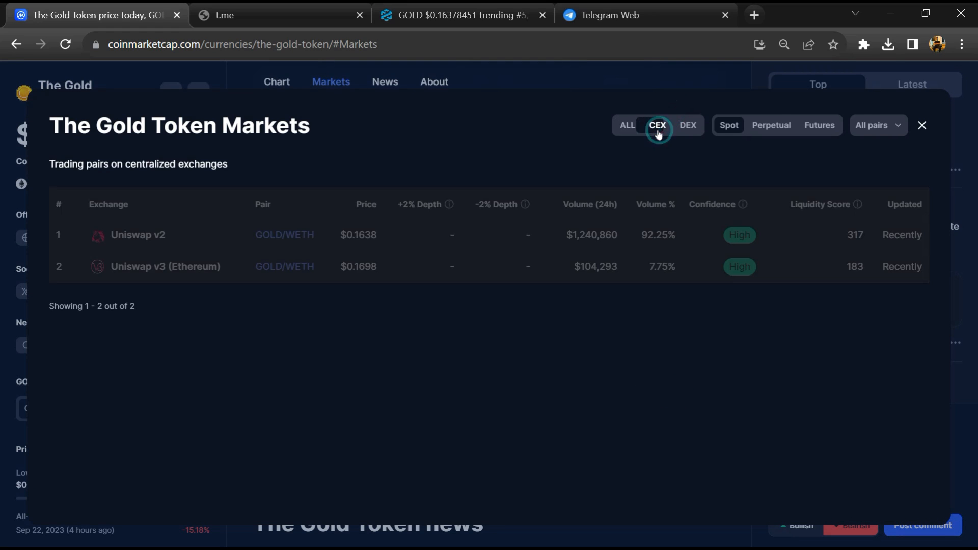
click(688, 125)
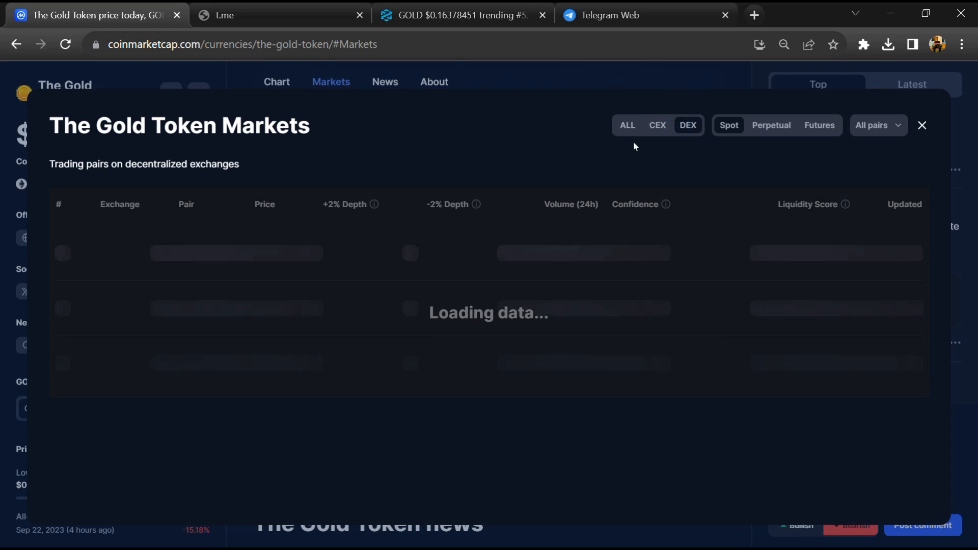
click(627, 125)
click(879, 127)
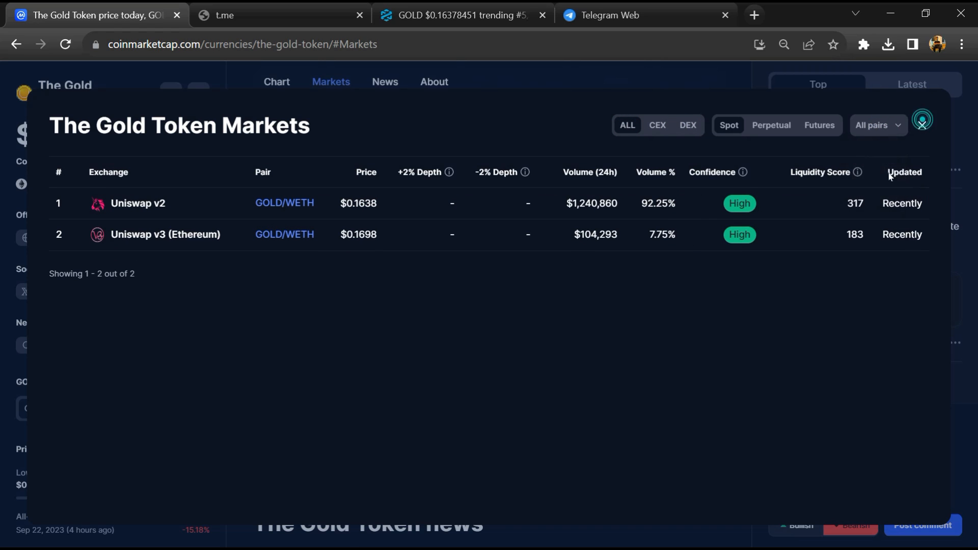
click(923, 126)
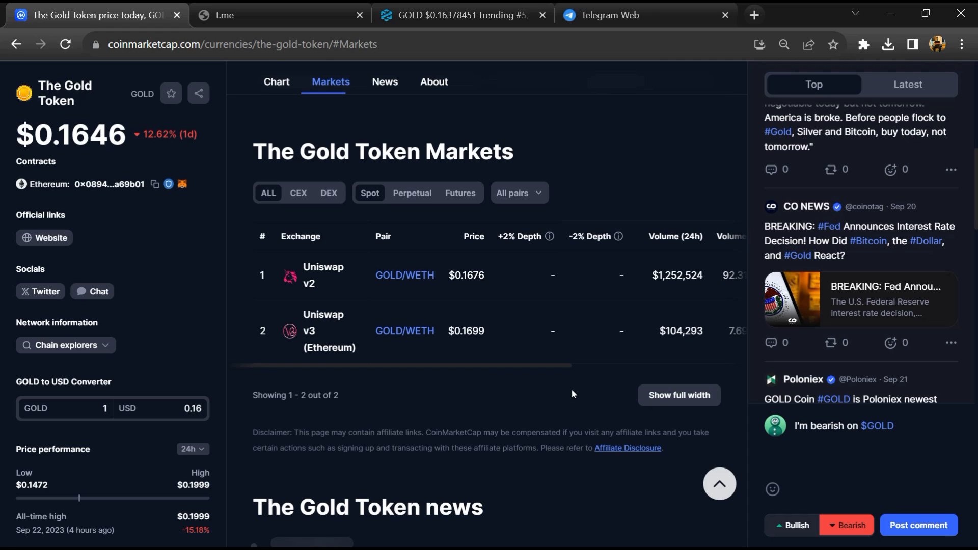
Open the GOLD contract on Etherscan and highlight its 1,275 holders count
click(109, 184)
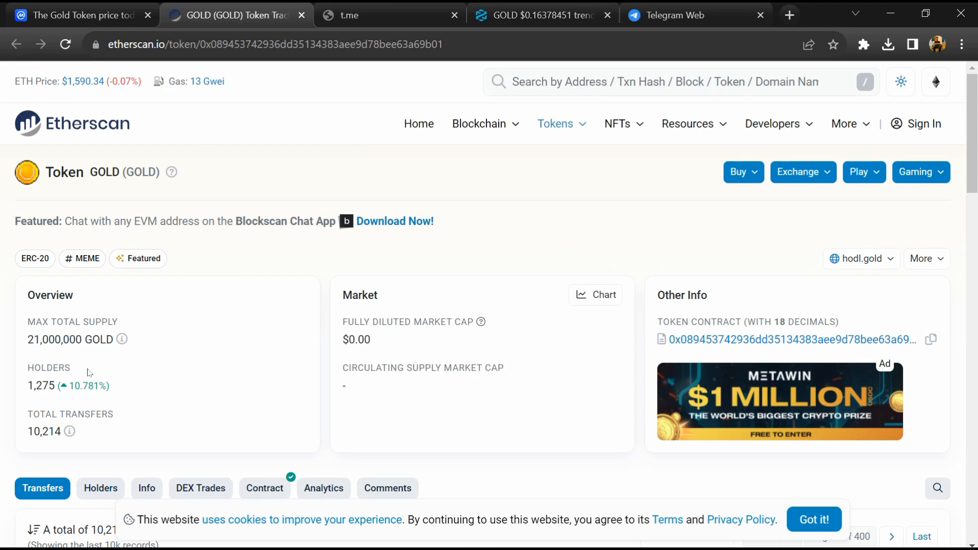
drag(22, 360, 166, 382)
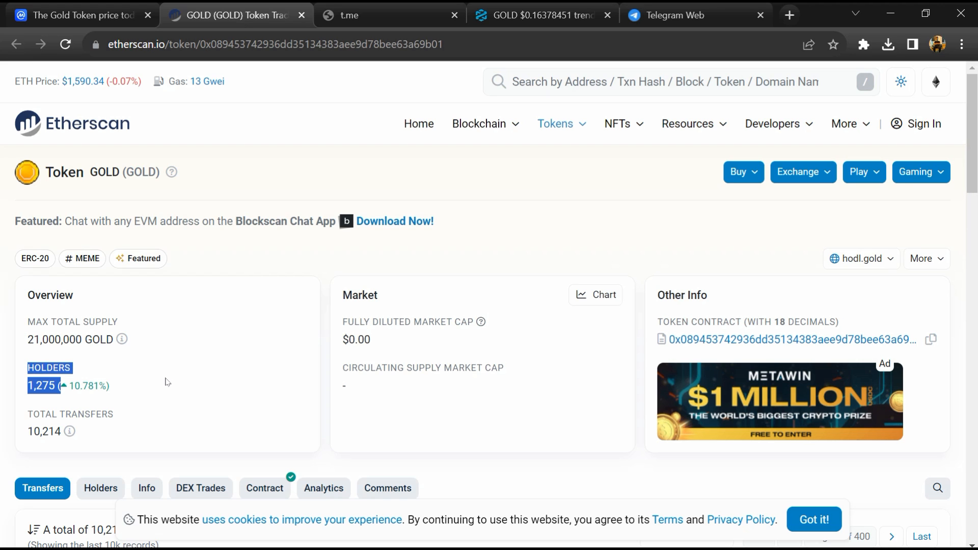
click(168, 381)
scroll(167, 381, down, 4)
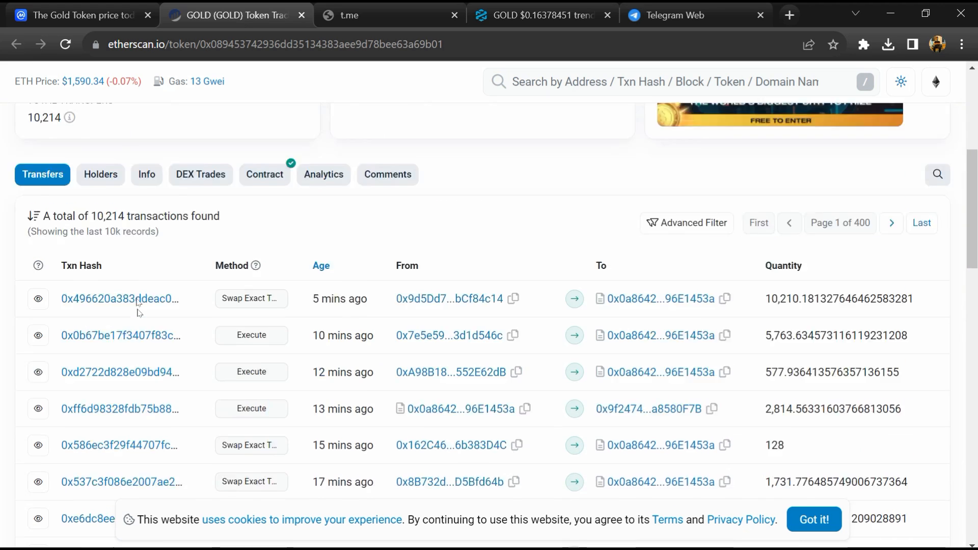
Show the Holders list and highlight the deployer's 10.8554% share
click(101, 182)
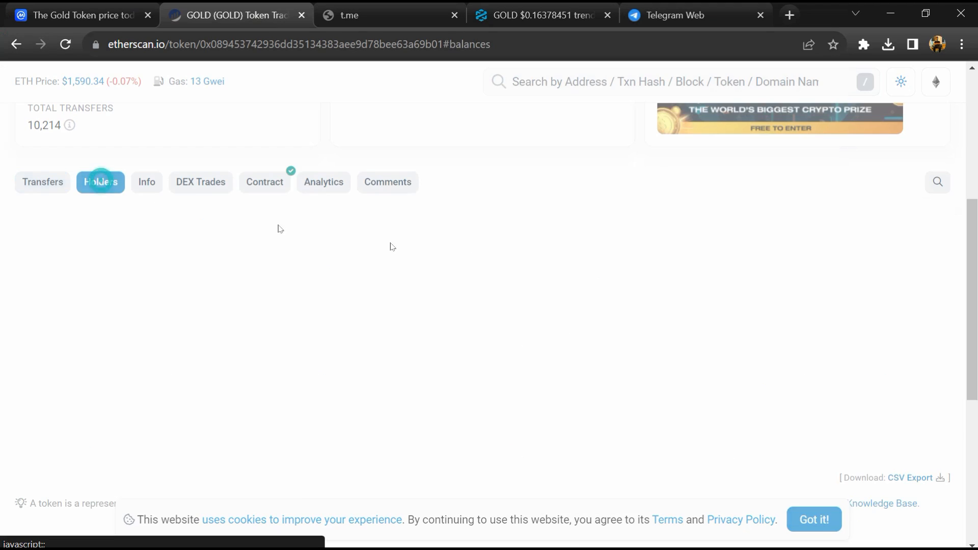
scroll(665, 326, down, 2)
scroll(688, 321, down, 2)
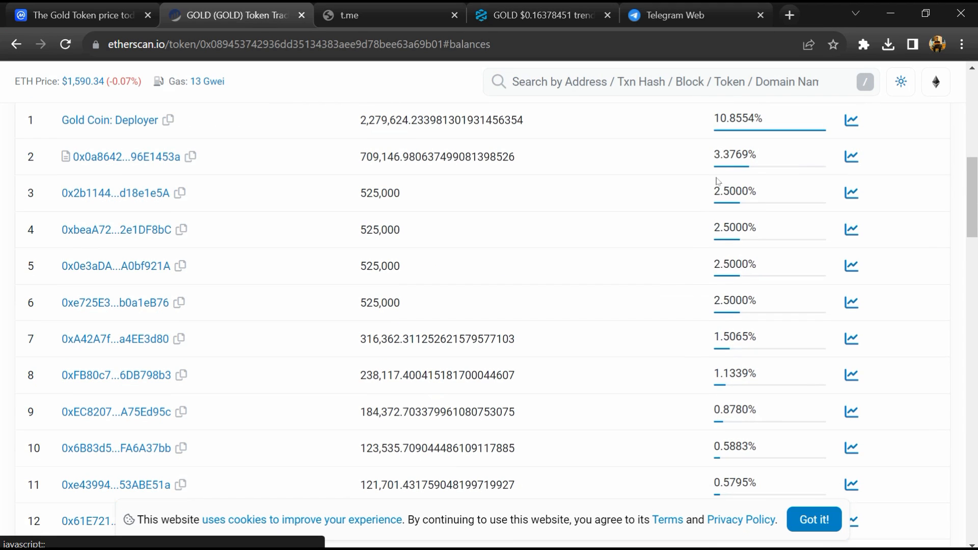
double_click(734, 118)
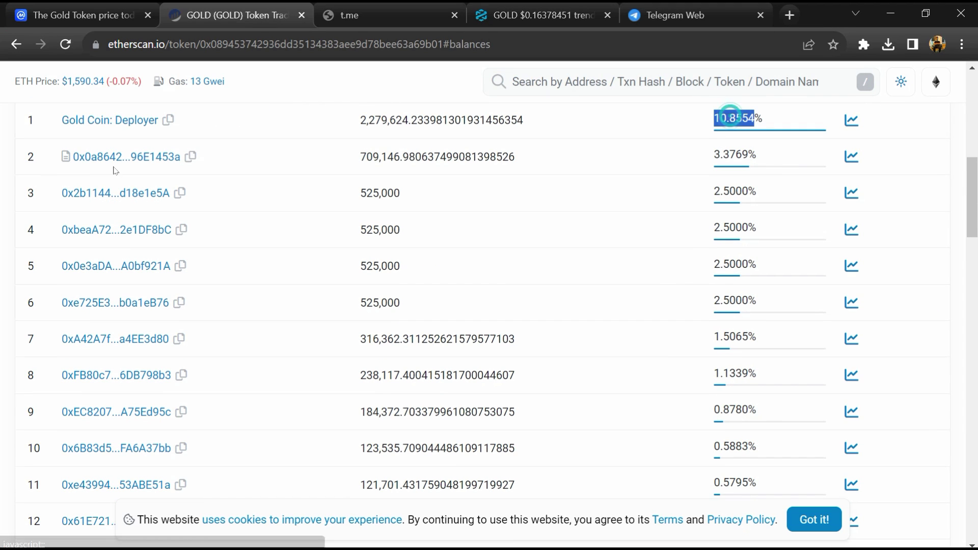
click(717, 325)
scroll(716, 324, down, 2)
scroll(717, 324, down, 5)
scroll(703, 359, down, 5)
scroll(704, 367, down, 5)
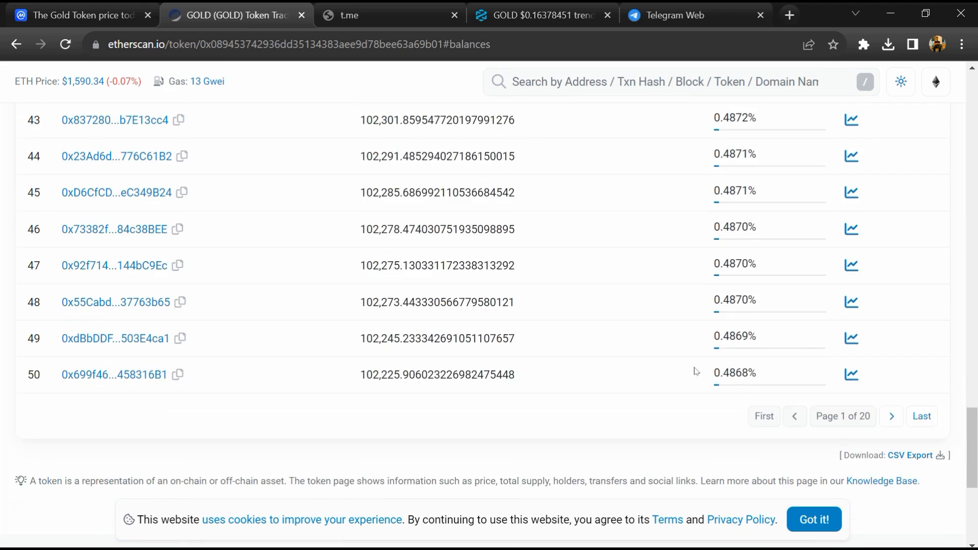
scroll(696, 371, up, 4)
scroll(697, 371, up, 5)
scroll(696, 372, up, 4)
scroll(697, 372, up, 3)
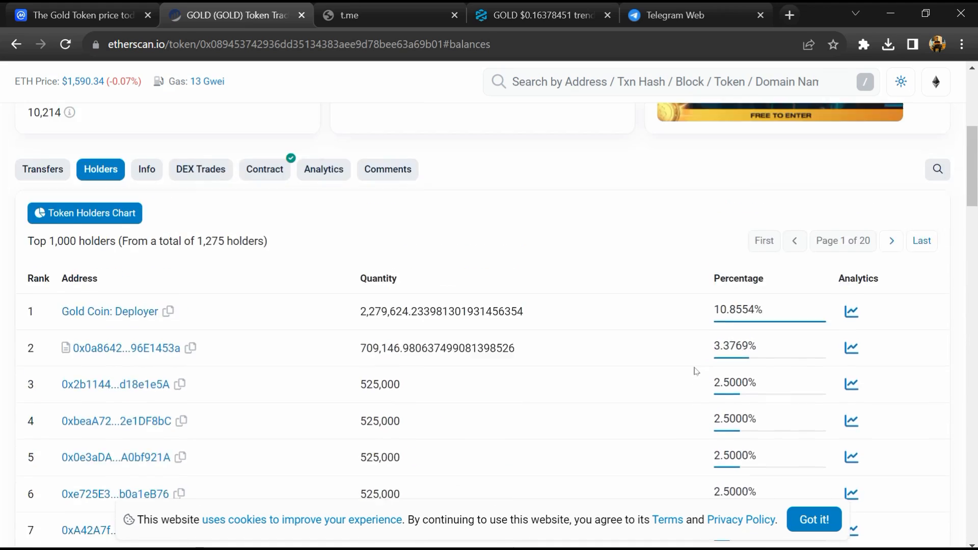
scroll(696, 372, down, 1)
scroll(696, 372, down, 1)
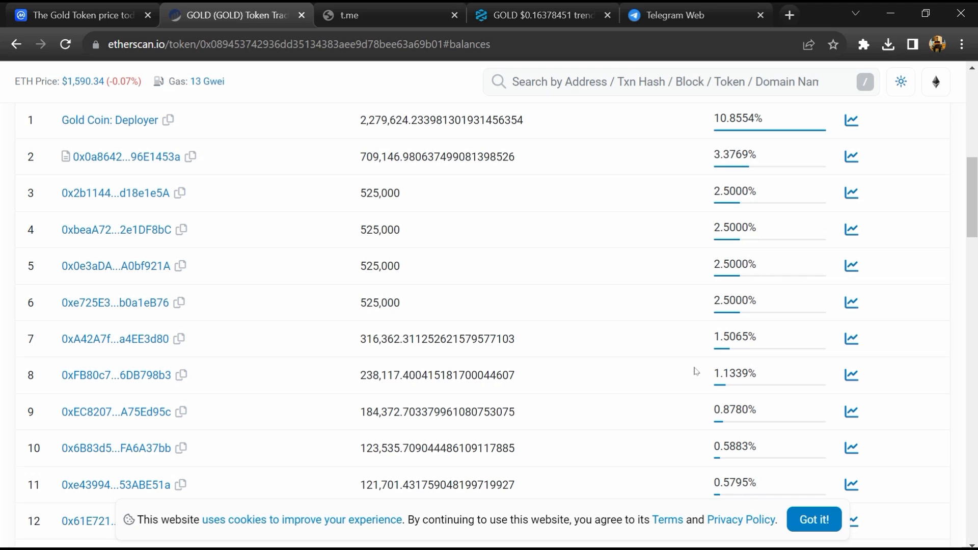